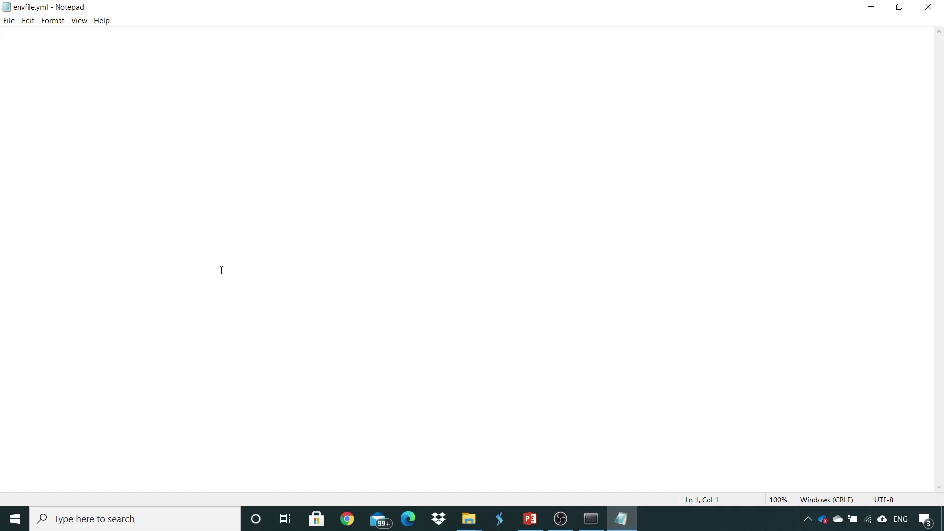
# Step: Define environment virtualenv in envfile.yml with channel defaults, dependencies python=3.8.5, anaconda and pip=20.1.1, and pip package azureml-sdk, and save the file
pyautogui.write('name: virtualenv channels:     - defaults dependencies:     - python=3.8.5     - anaconda     - pip=20.1.1     - pip:         - azureml-sdk')
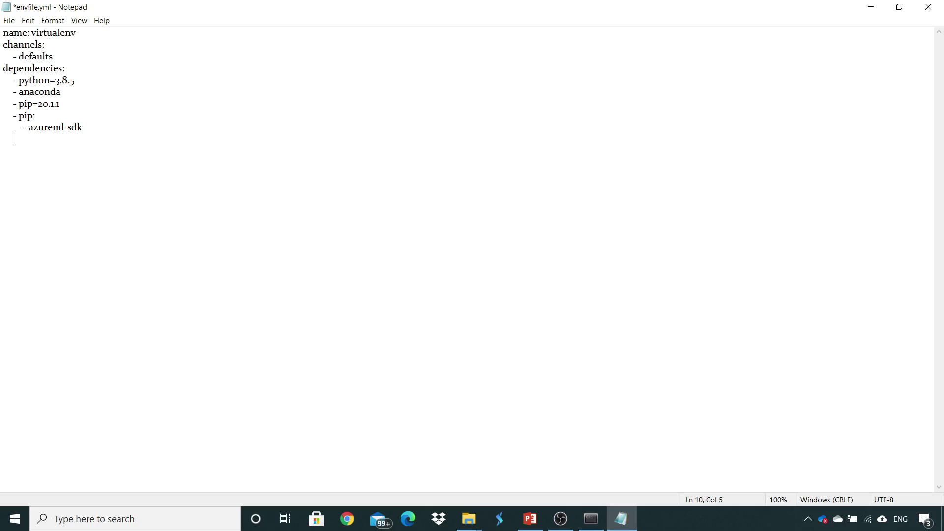
pyautogui.doubleClick(15, 35)
pyautogui.click(68, 56)
pyautogui.moveTo(63, 101); pyautogui.dragTo(14, 102)
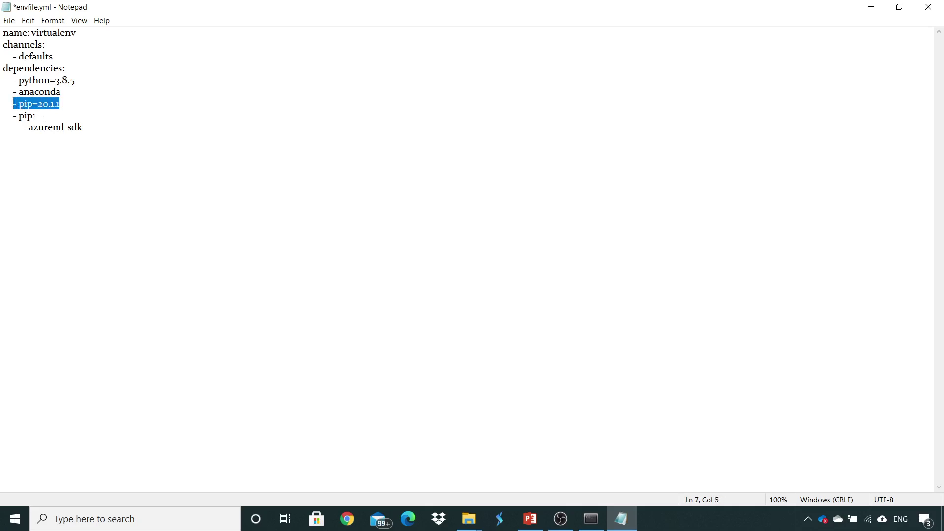
pyautogui.click(118, 126)
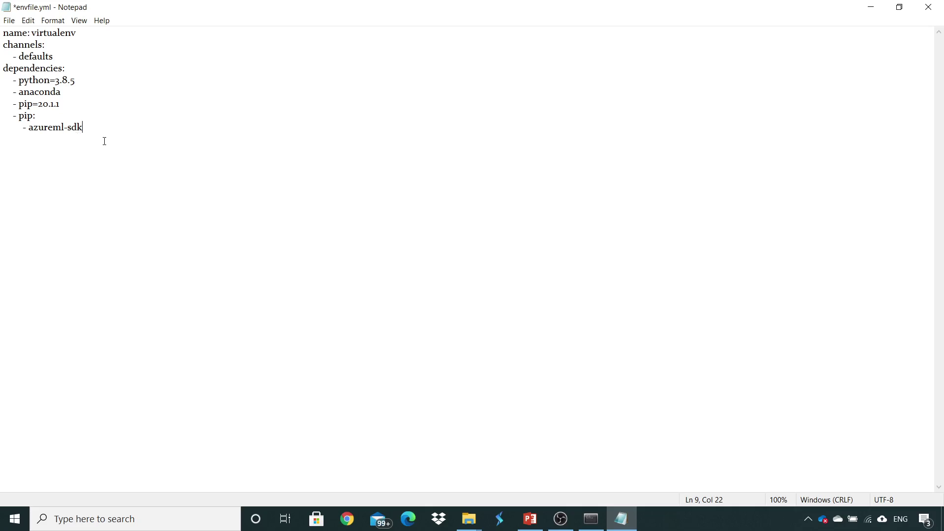
pyautogui.hotkey('ctrl', 's')
# Step: Check the Python install path in Anaconda Prompt and view the existing environments in the Anaconda envs folder in File Explorer
pyautogui.click(591, 518)
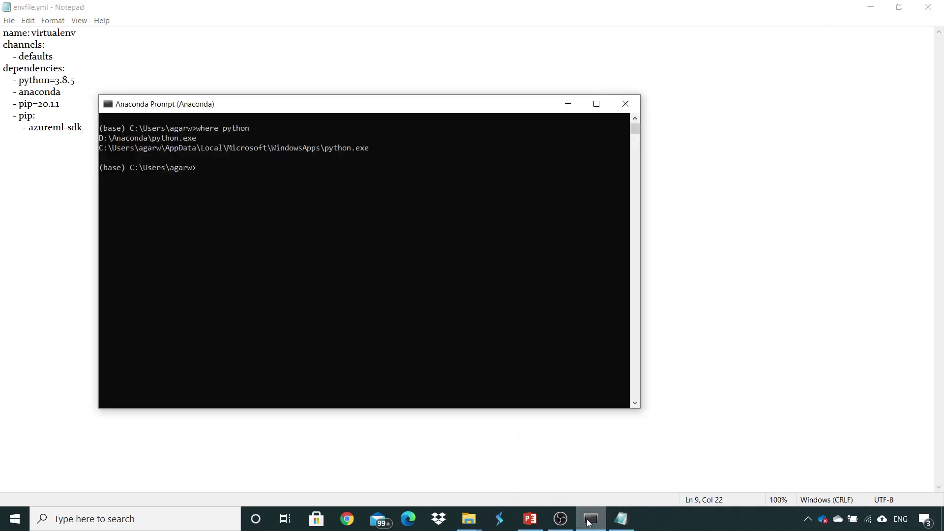
pyautogui.click(299, 262)
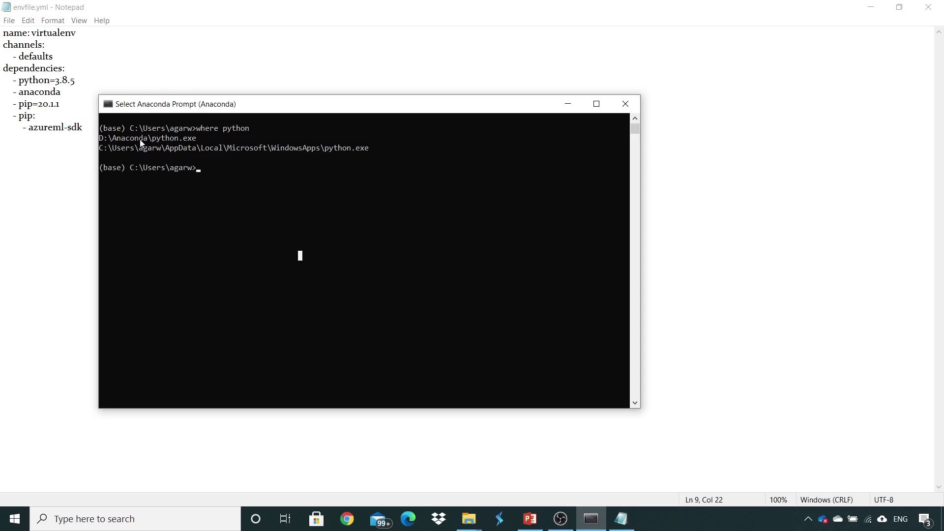
pyautogui.click(465, 525)
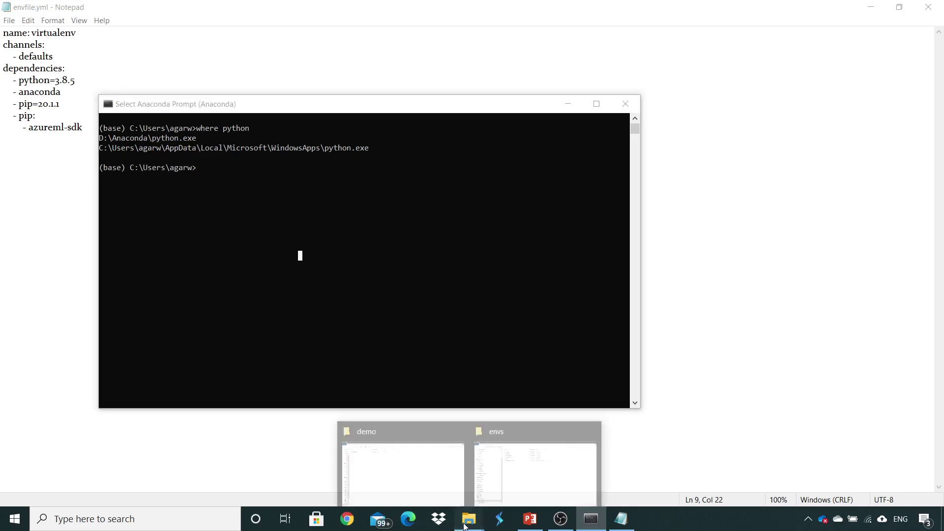
pyautogui.click(522, 484)
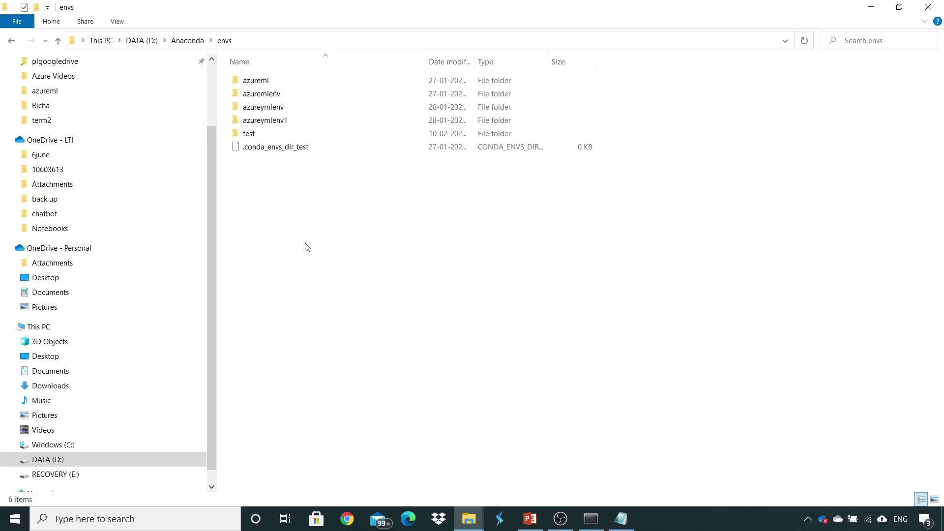
# Step: Switch to Anaconda Prompt, change to the D:\azure\demo directory and list its contents
pyautogui.hotkey('alt', 'Tab')
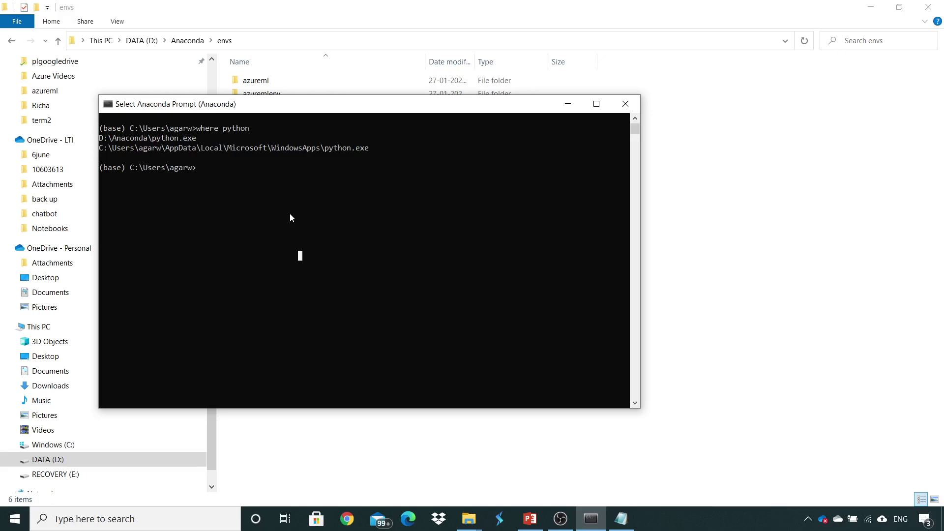
pyautogui.write('d:')
pyautogui.press('Return')
pyautogui.write('d')
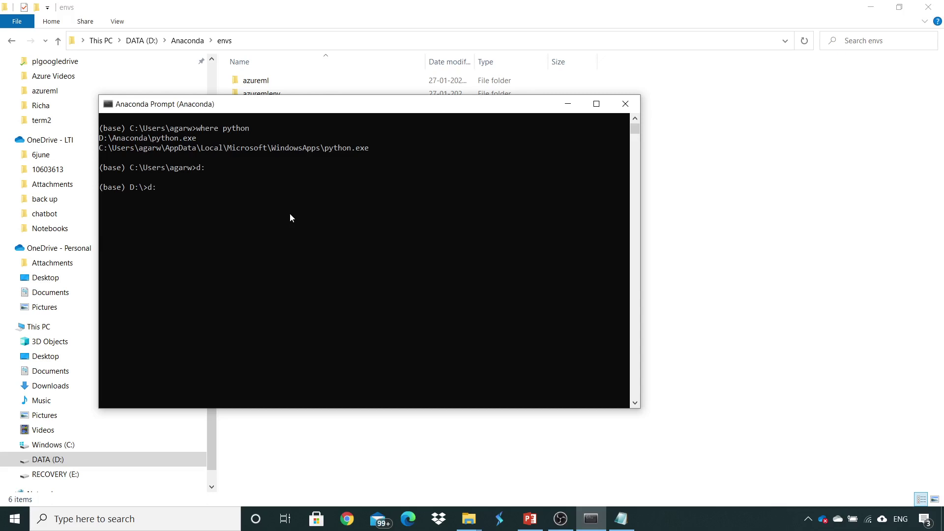
pyautogui.press('BackSpace')
pyautogui.write('cd azure')
pyautogui.press('Return')
pyautogui.write('cd demo')
pyautogui.press('Return')
pyautogui.write('dir')
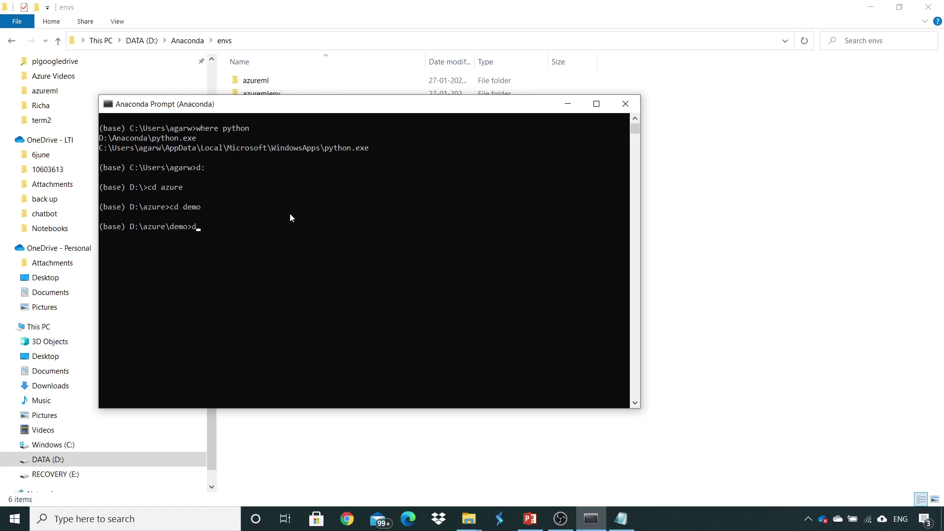
pyautogui.press('Return')
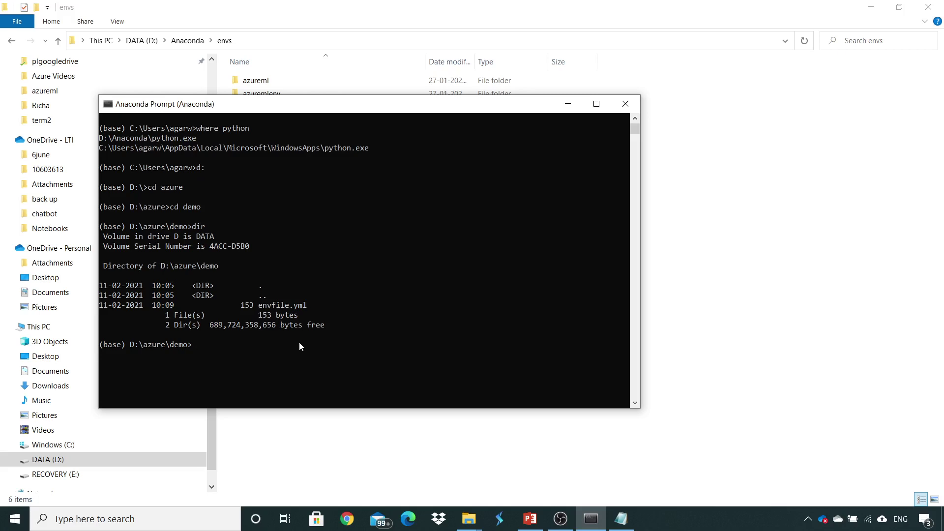
# Step: Create the conda environment from envfile.yml and leave the command prompt line empty
pyautogui.write('conda env')
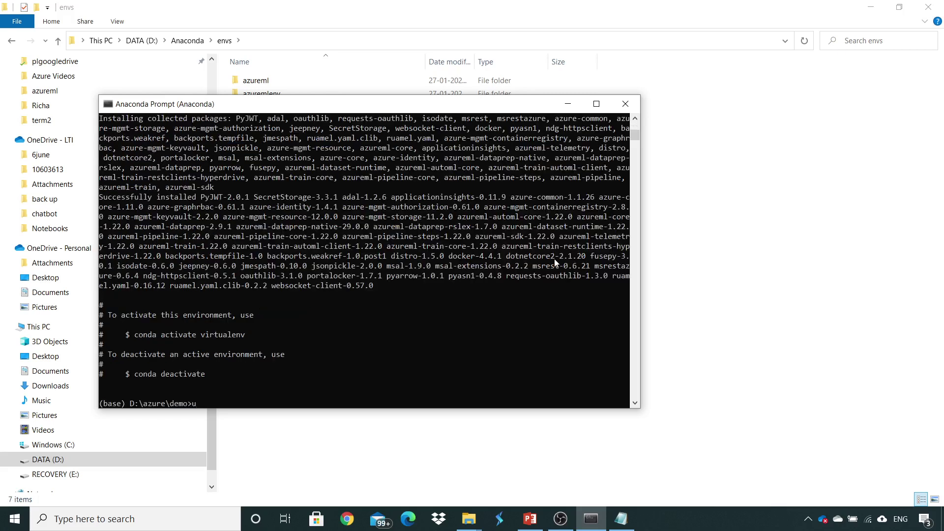
pyautogui.hotkey('alt', 'Tab')
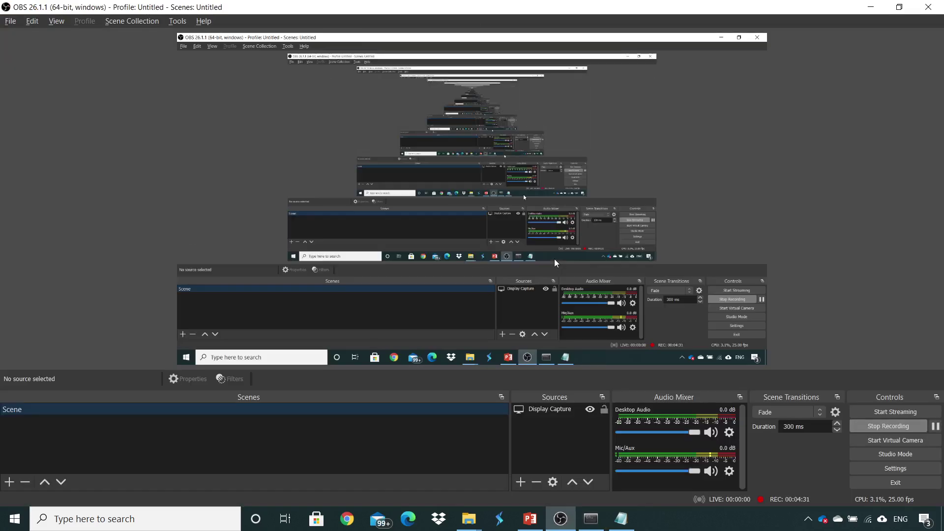
pyautogui.hotkey('alt', 'Tab')
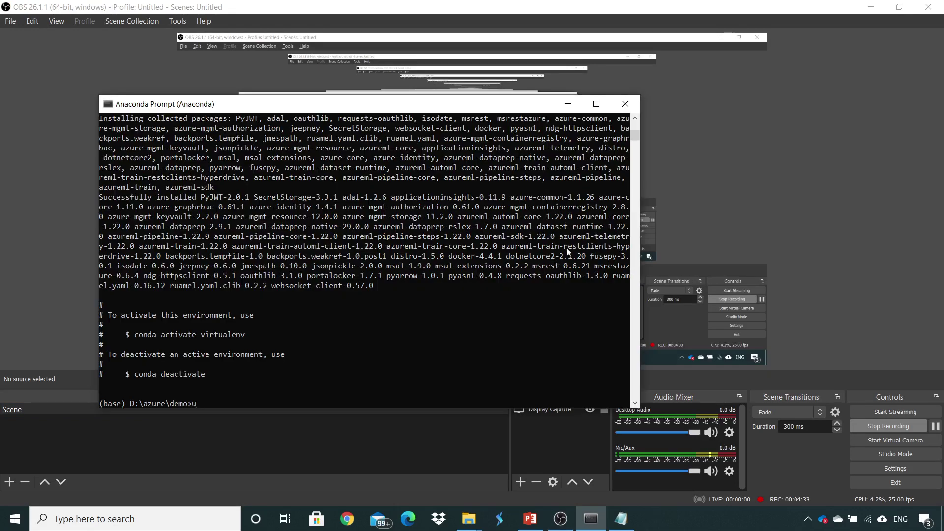
pyautogui.click(870, 7)
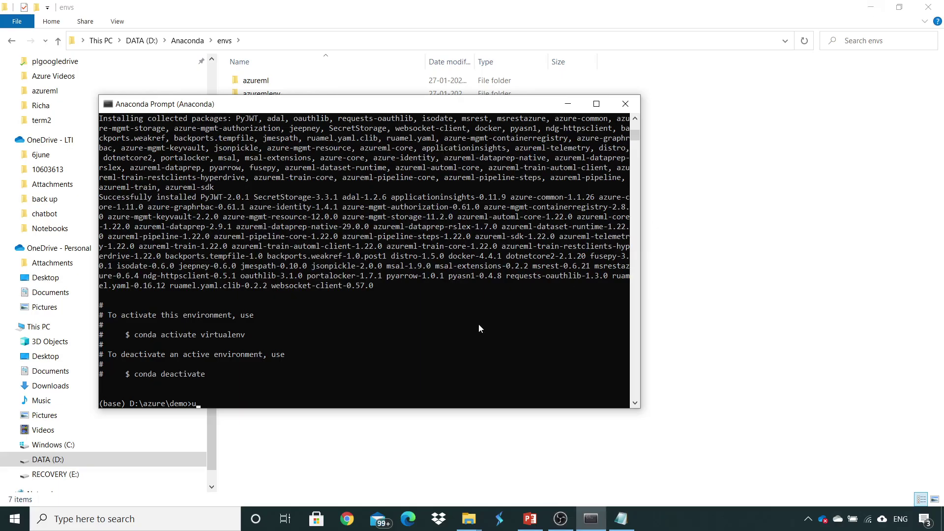
pyautogui.press('BackSpace')
# Step: Compare the environment name in envfile.yml with the envs folder, and inspect the virtualenv folder and its libs subfolder
pyautogui.click(567, 105)
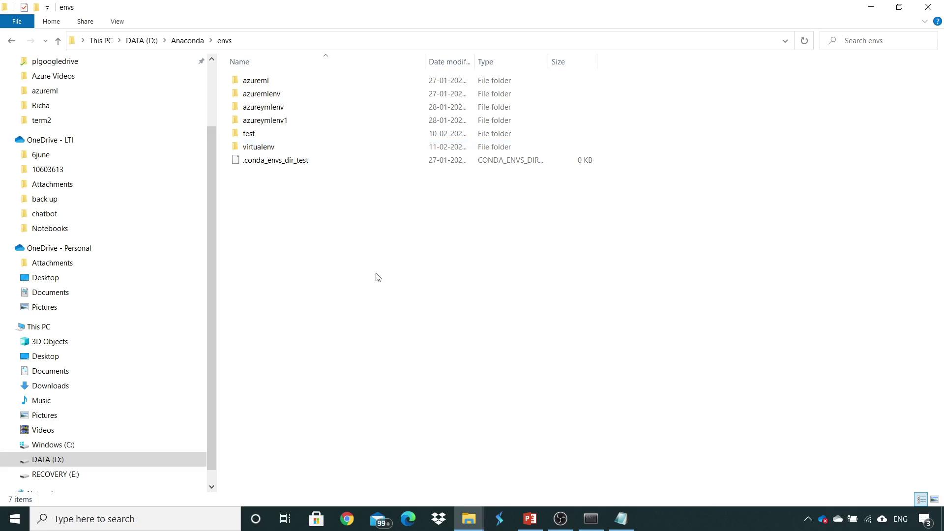
pyautogui.click(622, 518)
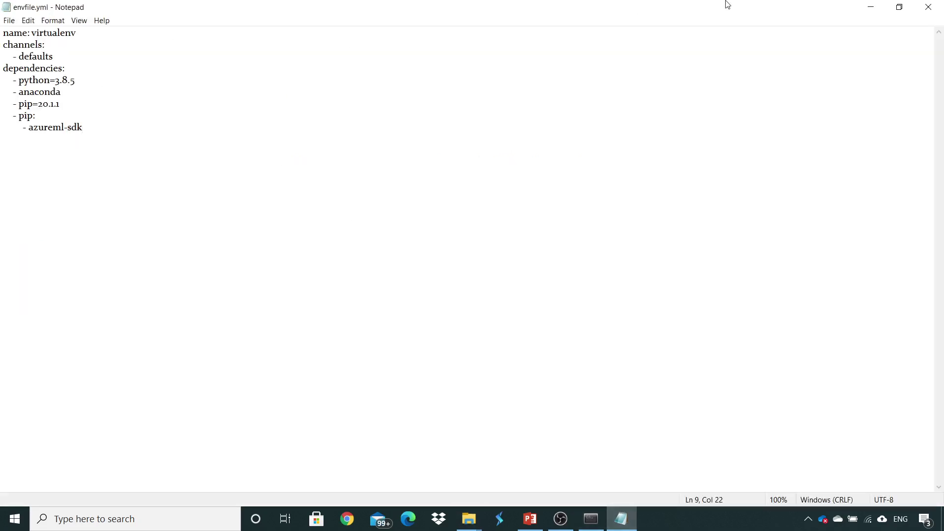
pyautogui.click(872, 7)
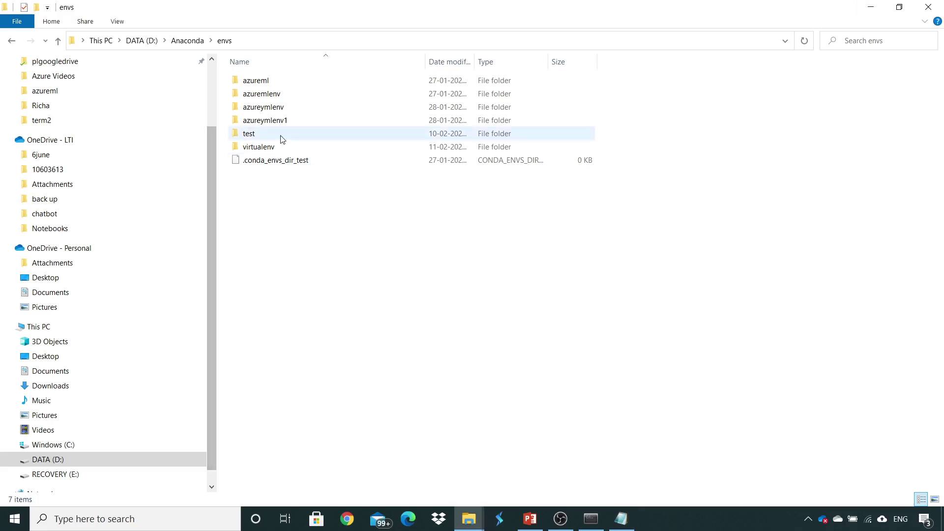
pyautogui.doubleClick(273, 147)
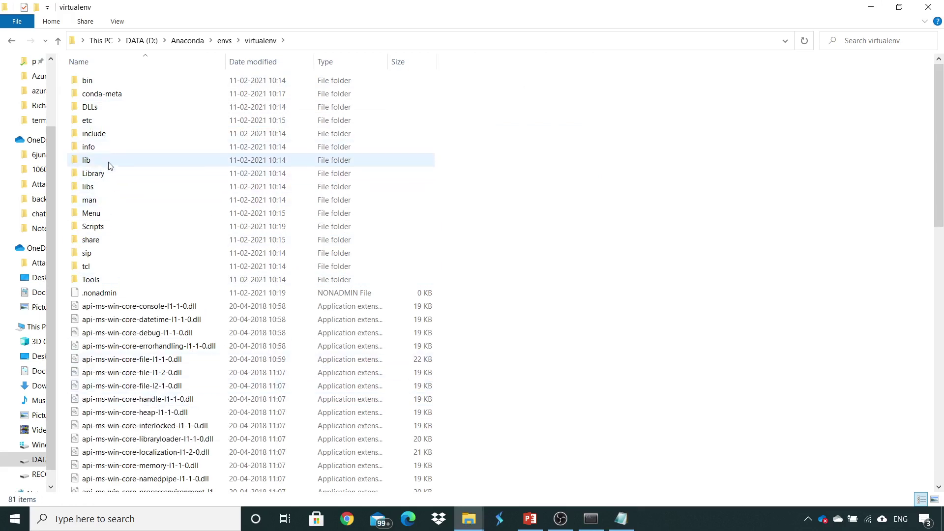
pyautogui.doubleClick(105, 189)
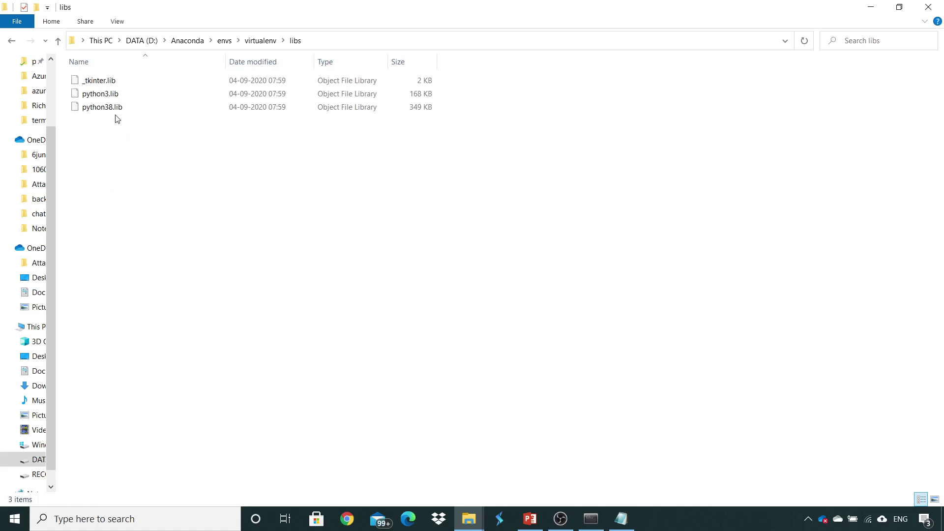
pyautogui.hotkey('alt', 'Left')
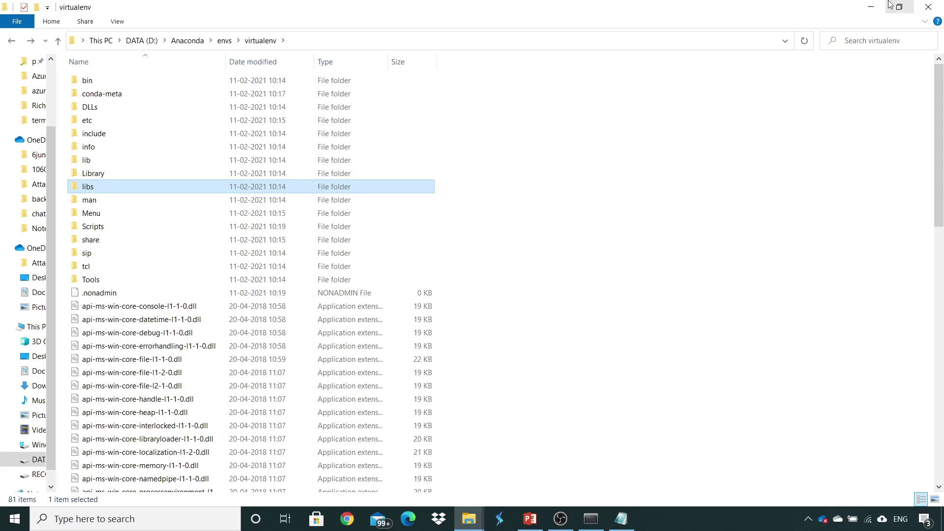
# Step: Return to Anaconda Prompt and activate the virtualenv environment with conda
pyautogui.click(871, 7)
pyautogui.hotkey('alt', 'Tab')
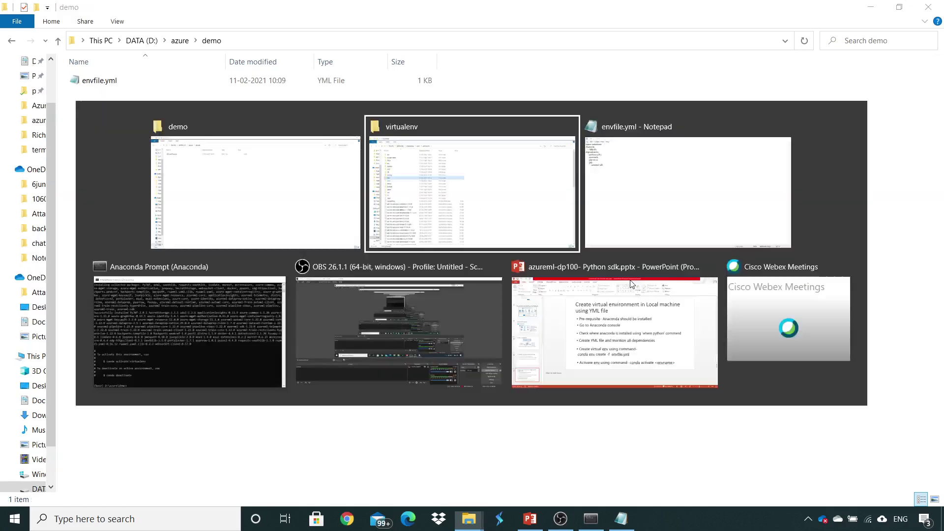
pyautogui.click(591, 518)
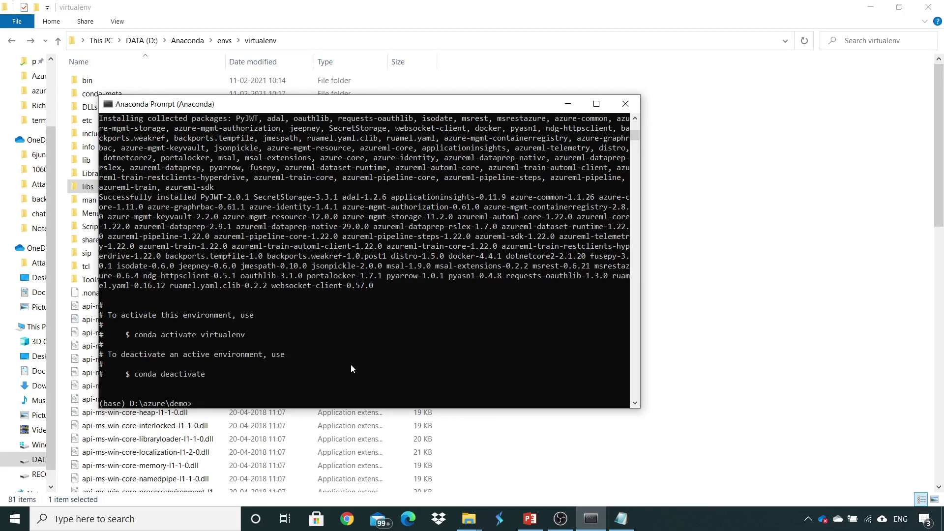
pyautogui.write('conda activate virtualenv')
pyautogui.press('Return')
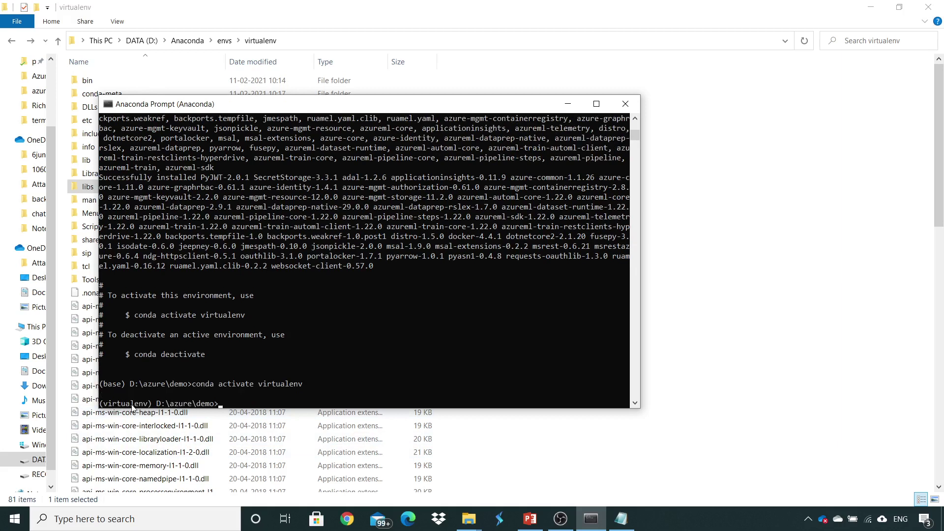
# Step: Start the Python interpreter in the active environment and import the azure package
pyautogui.write('python')
pyautogui.press('Return')
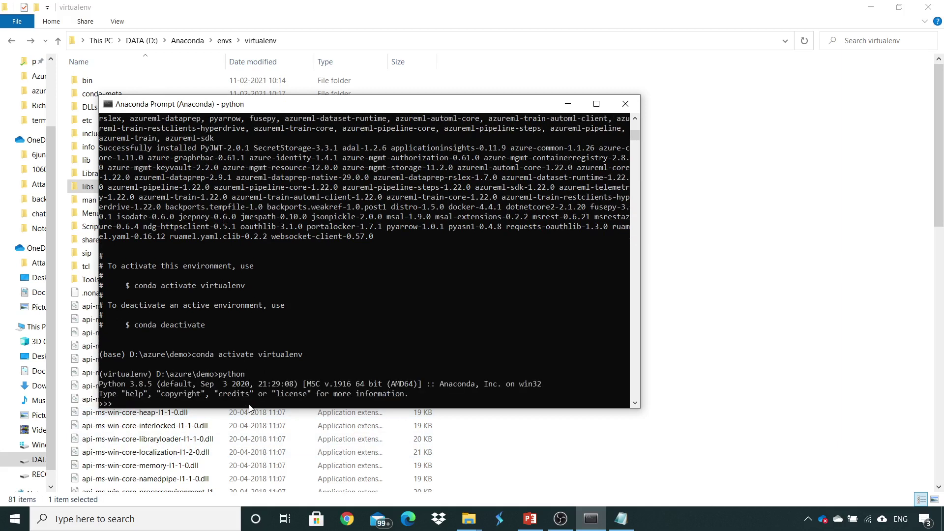
pyautogui.write('import')
pyautogui.write('azure')
pyautogui.press('Return')
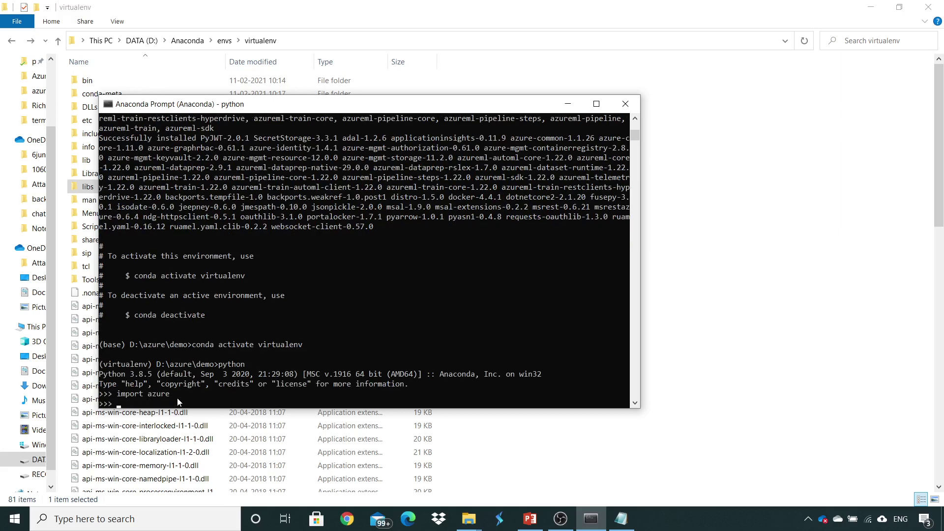